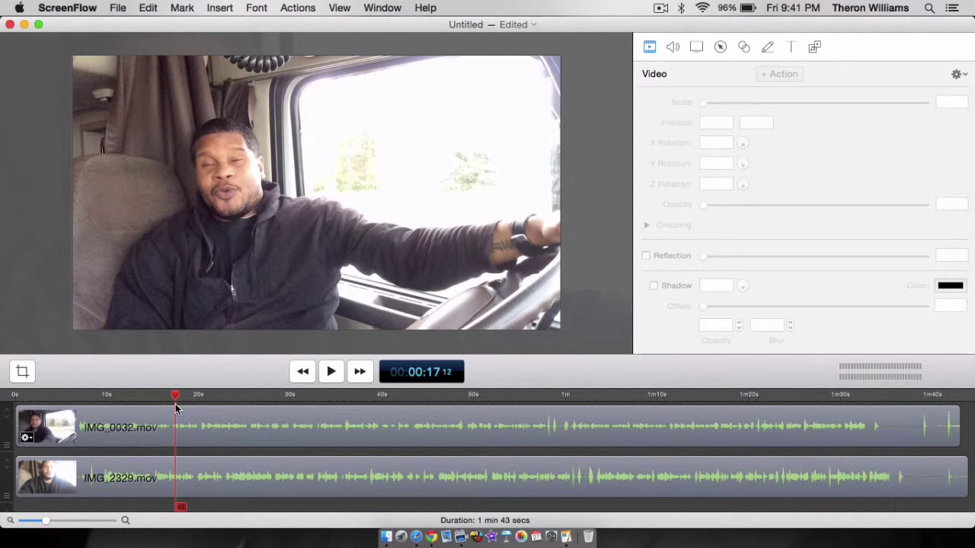
Drag the playhead back to the timeline start to review IMG_0032.mov and IMG_2329.mov
drag(176, 394, 15, 396)
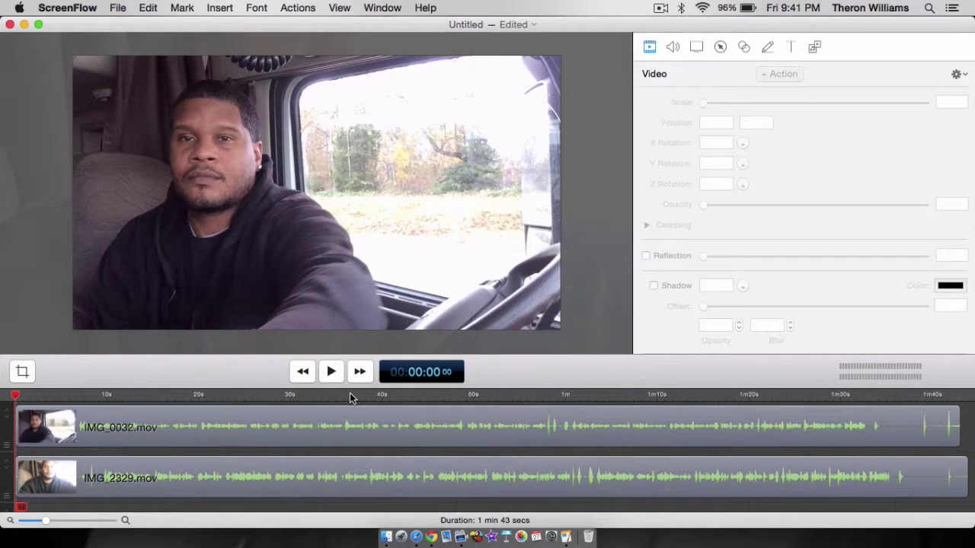
Play the footage and pause at the hand clap, 00:00:05;23
click(331, 377)
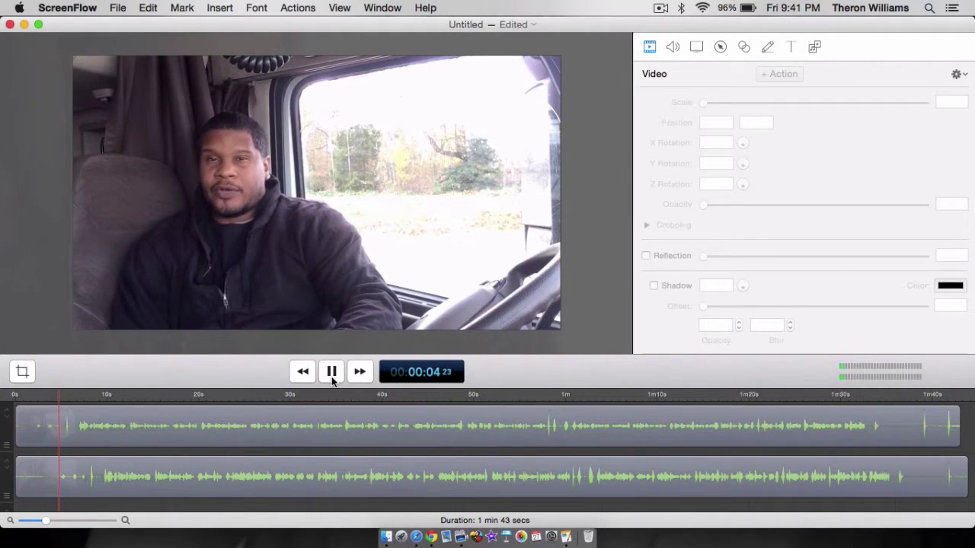
click(332, 380)
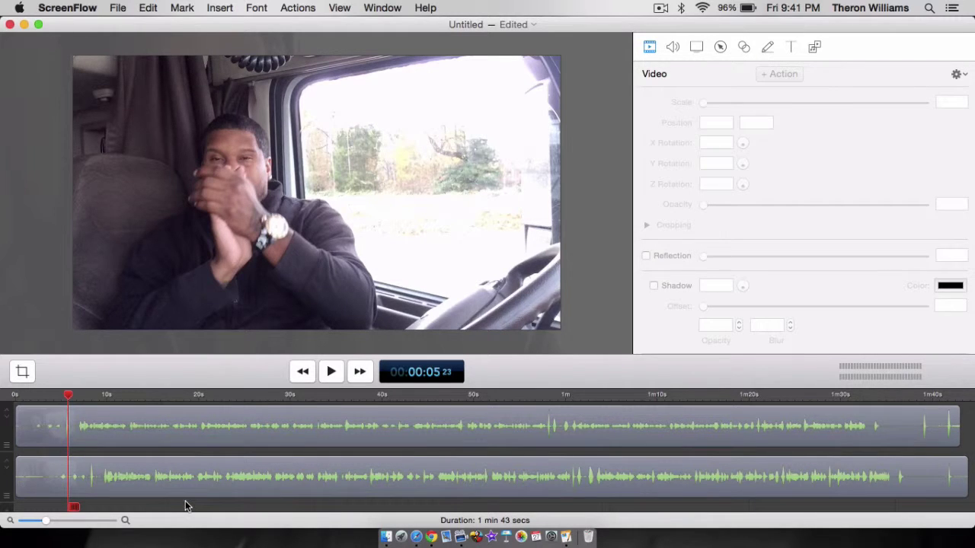
Split both camera clips at the clap and delete the pieces before it
click(145, 461)
shift+click(119, 417)
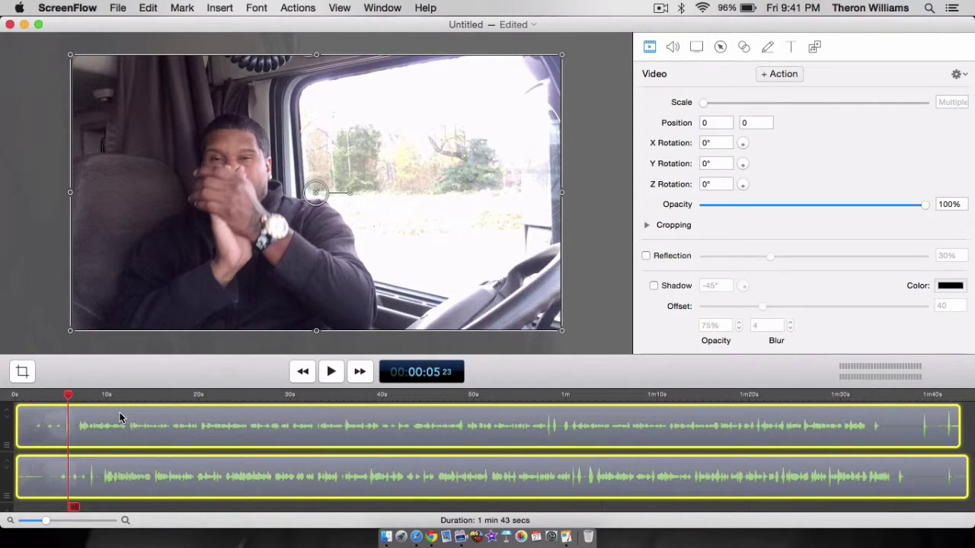
click(148, 8)
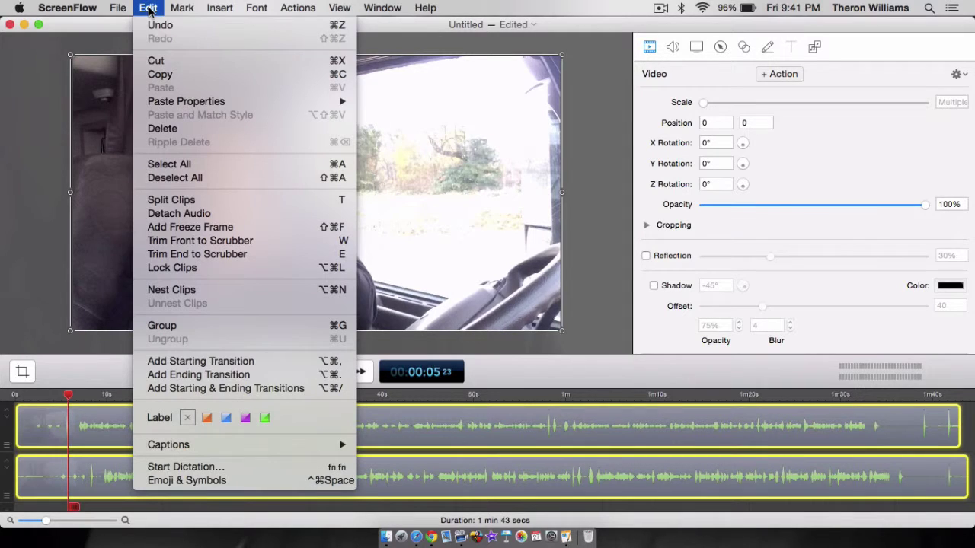
click(179, 201)
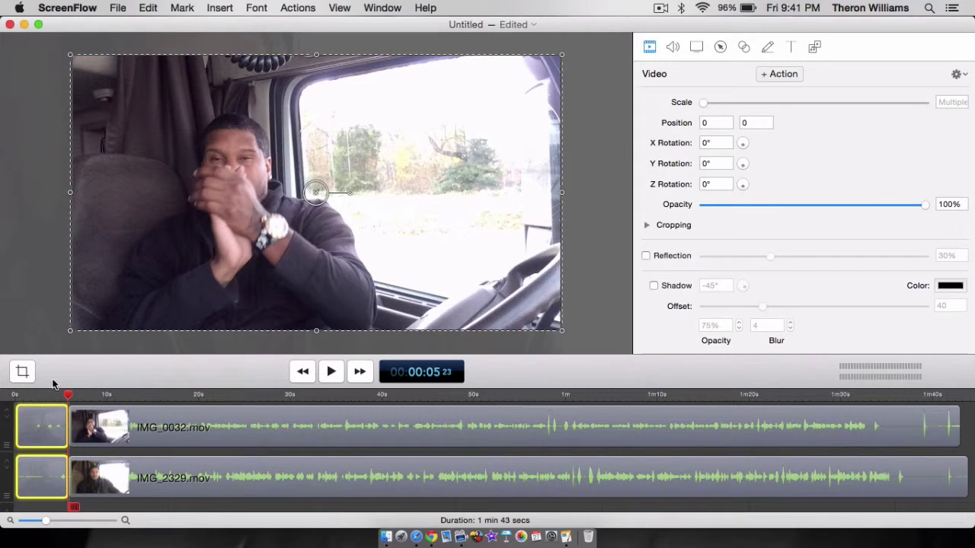
mouse_move(53, 445)
click(151, 11)
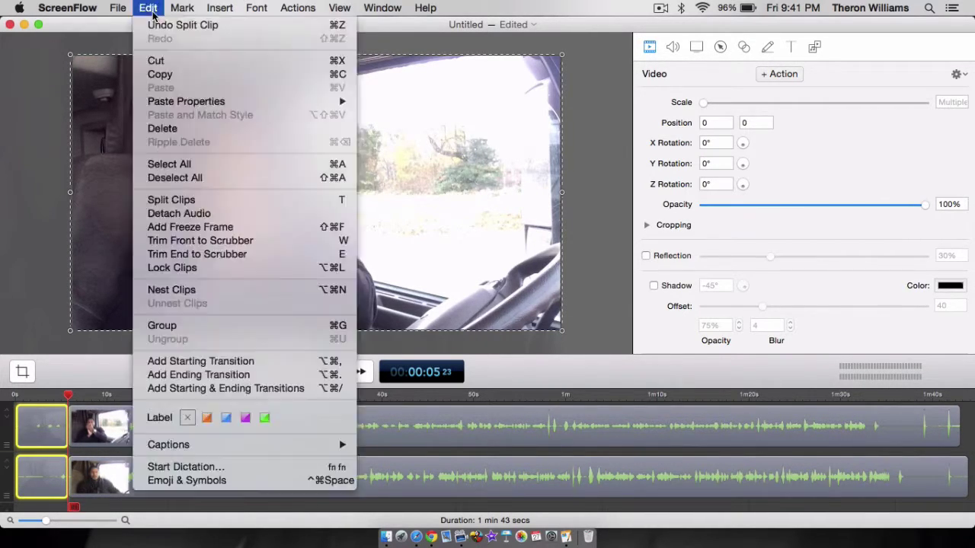
click(176, 129)
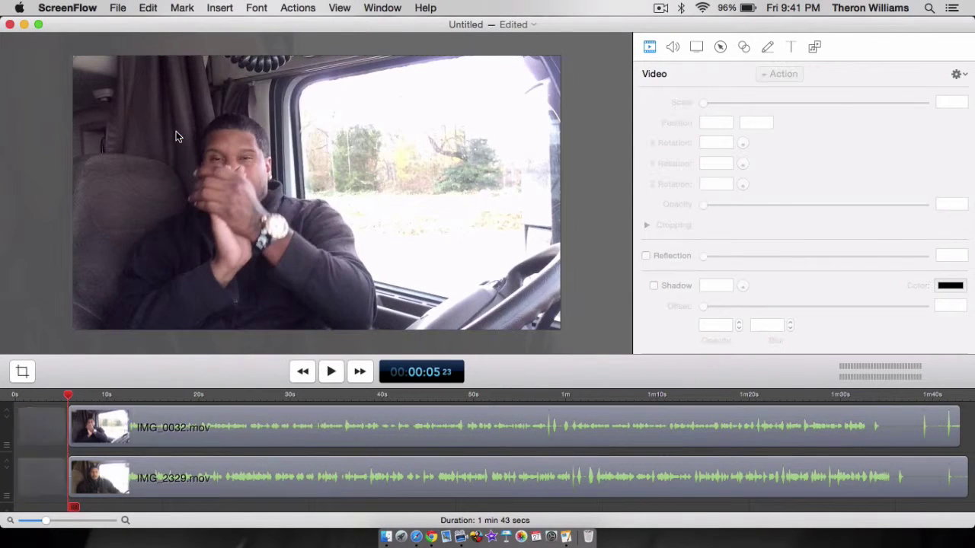
Move IMG_0032.mov and IMG_2329.mov to 0s and rewind the playhead
drag(205, 418, 150, 420)
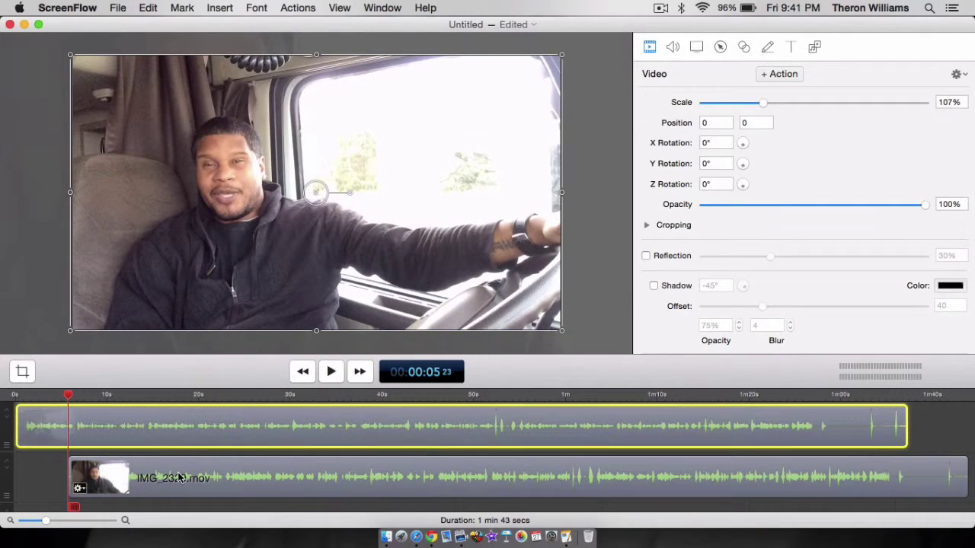
drag(179, 477, 126, 477)
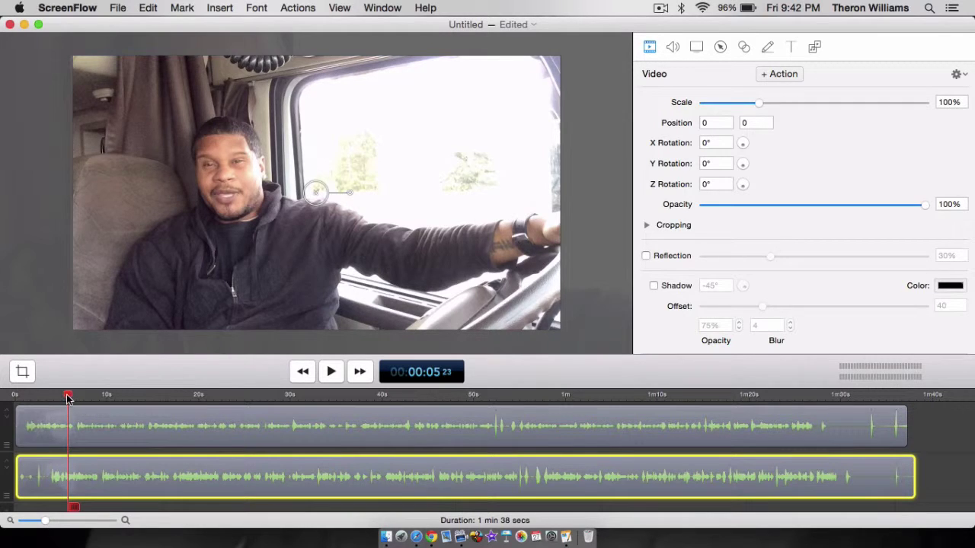
drag(67, 397, 16, 396)
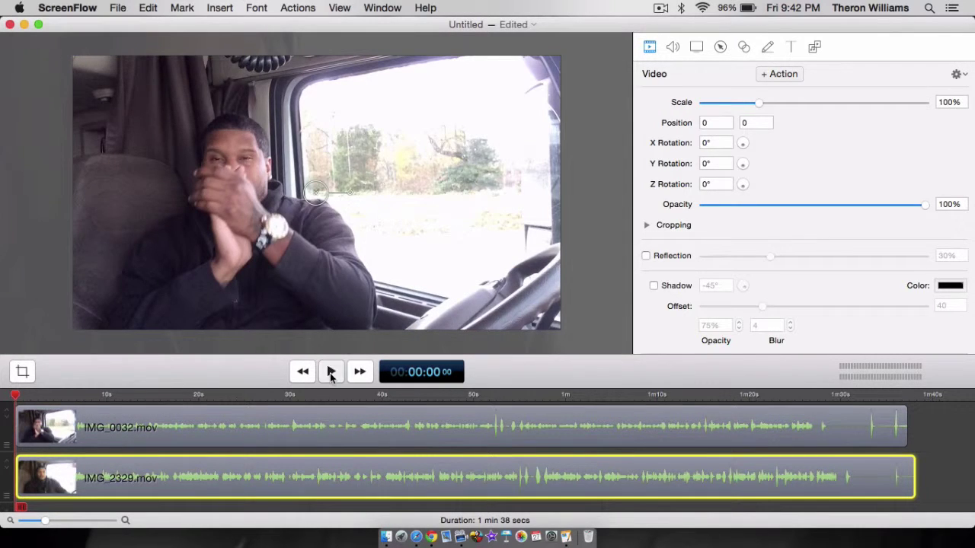
Place the playhead at 00:00:02;16, the end of the bottom clip's lead-in
click(330, 372)
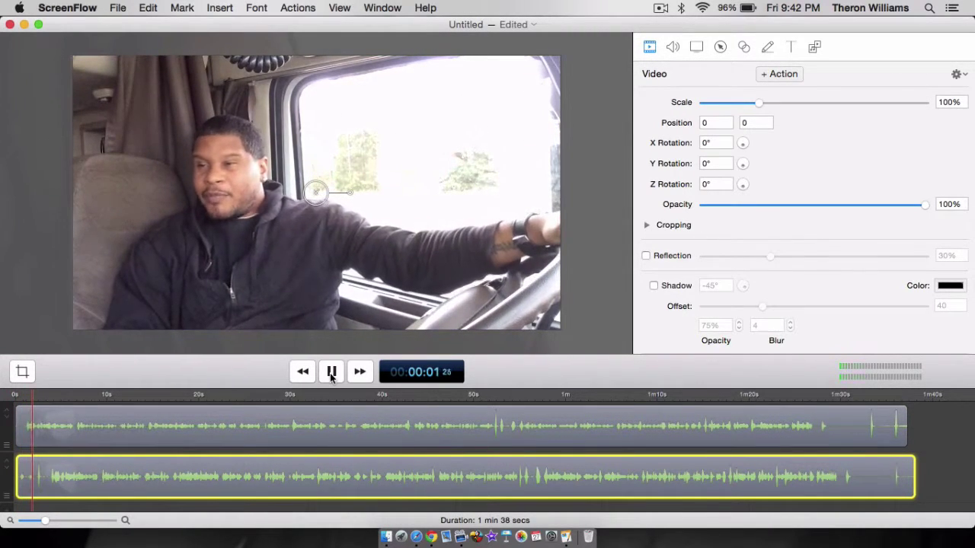
click(330, 374)
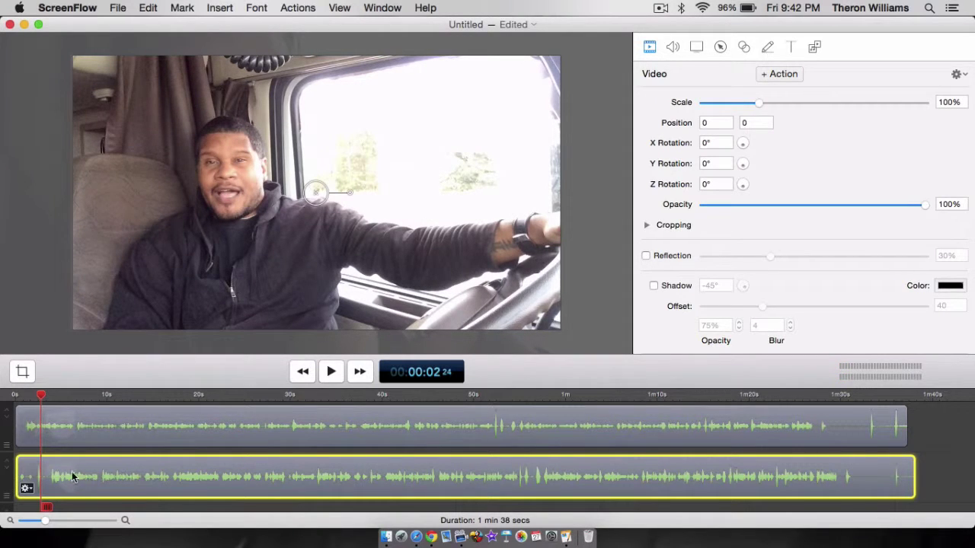
click(41, 396)
drag(41, 396, 39, 397)
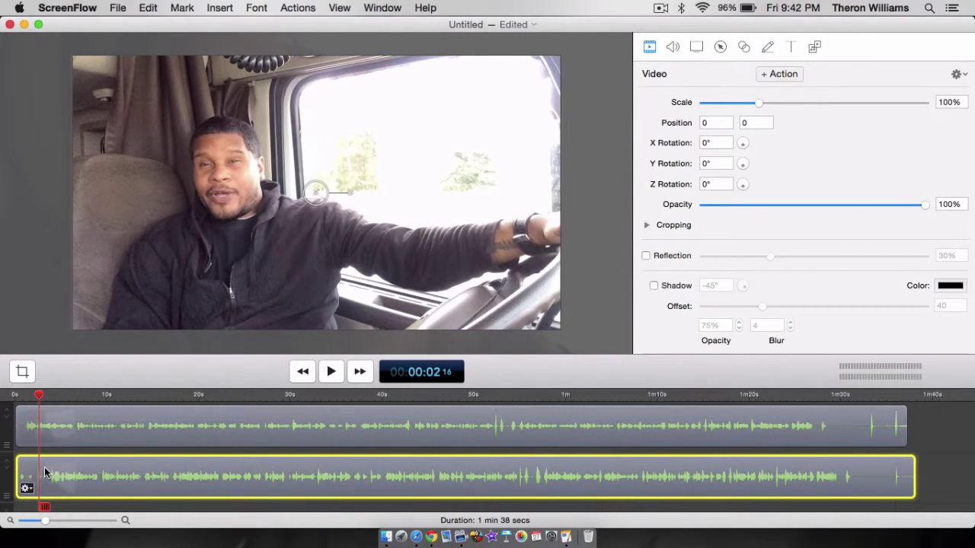
Split IMG_2329.mov at the playhead, delete the front piece, and move it to 0s
click(146, 9)
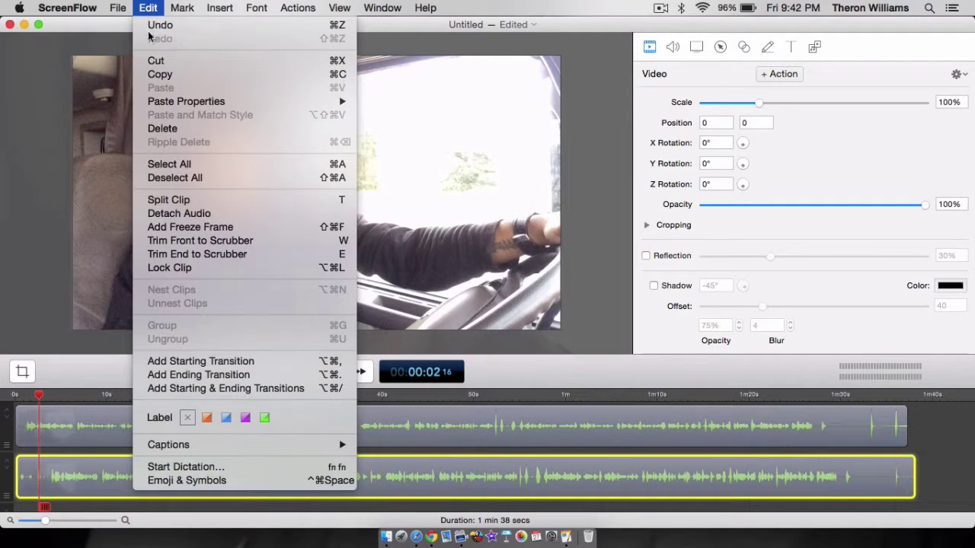
click(180, 201)
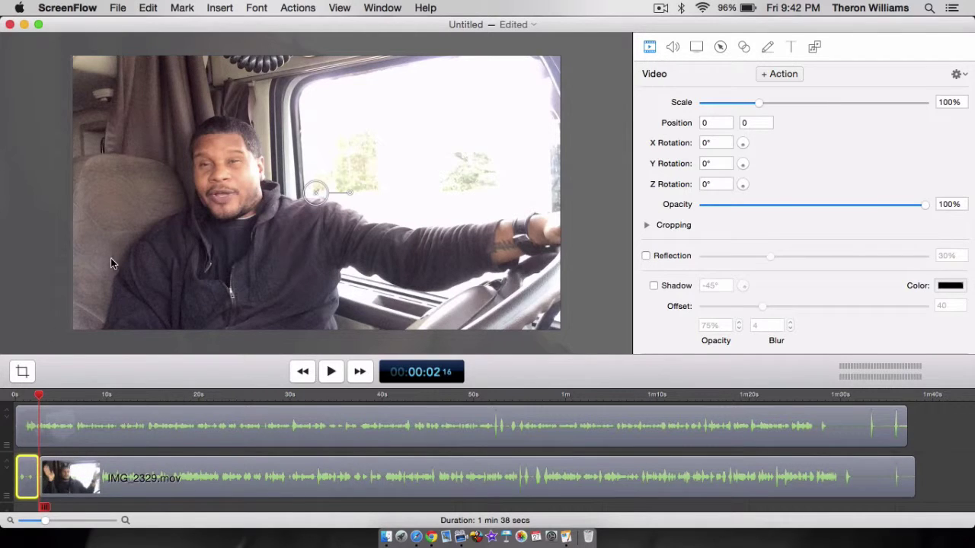
click(150, 9)
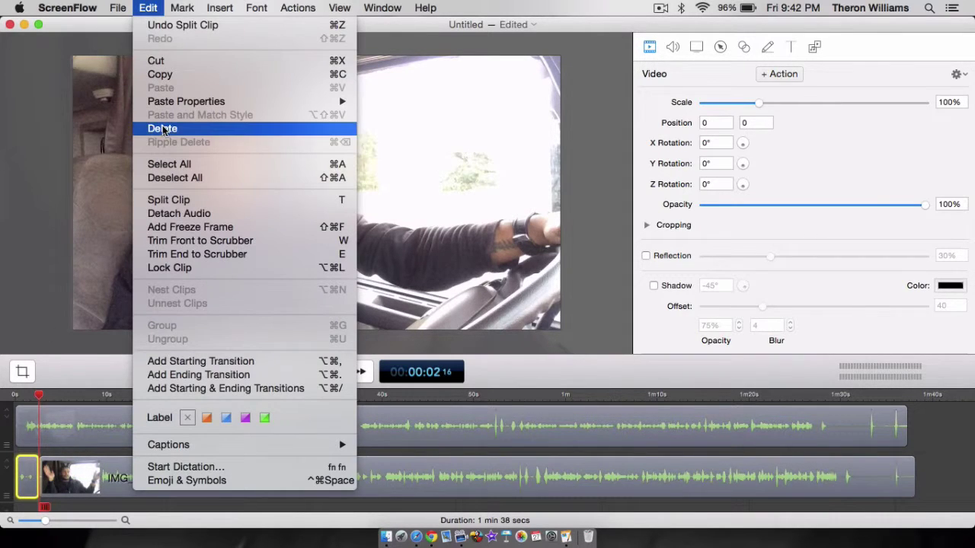
click(164, 131)
drag(277, 484, 222, 481)
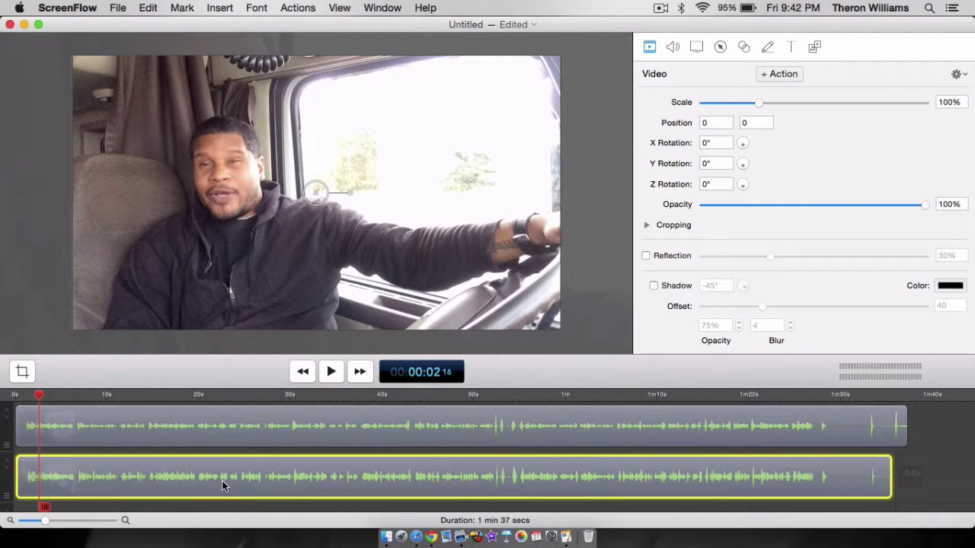
Replay from the start to check the clap now appears immediately
drag(39, 395, 15, 395)
click(333, 374)
click(332, 373)
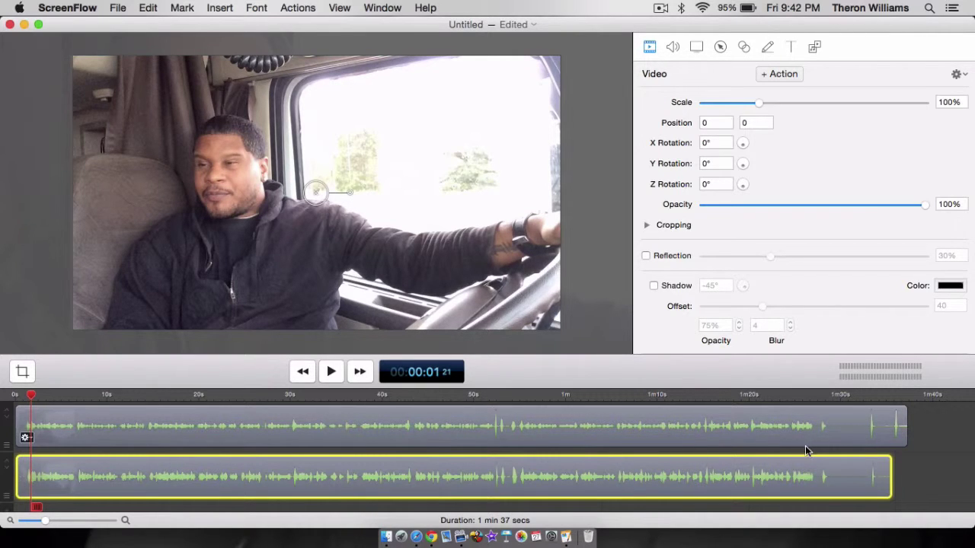
Split both clips just after 1 second and delete the pieces before it
drag(908, 480, 787, 424)
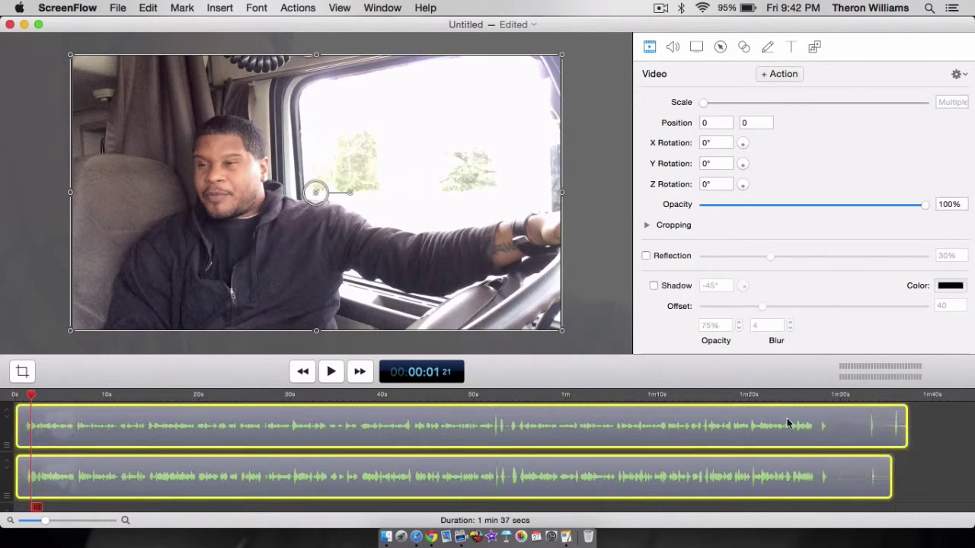
click(31, 396)
drag(30, 396, 25, 397)
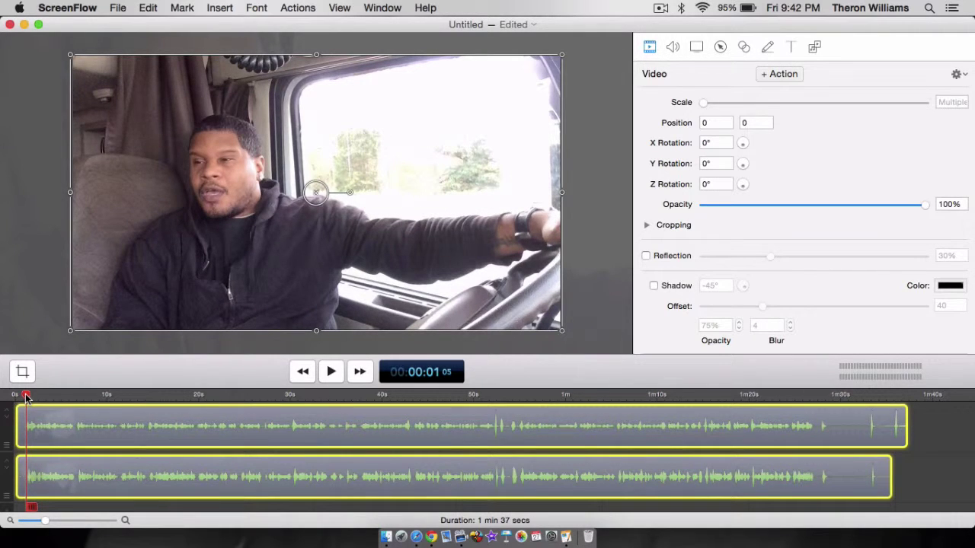
click(148, 7)
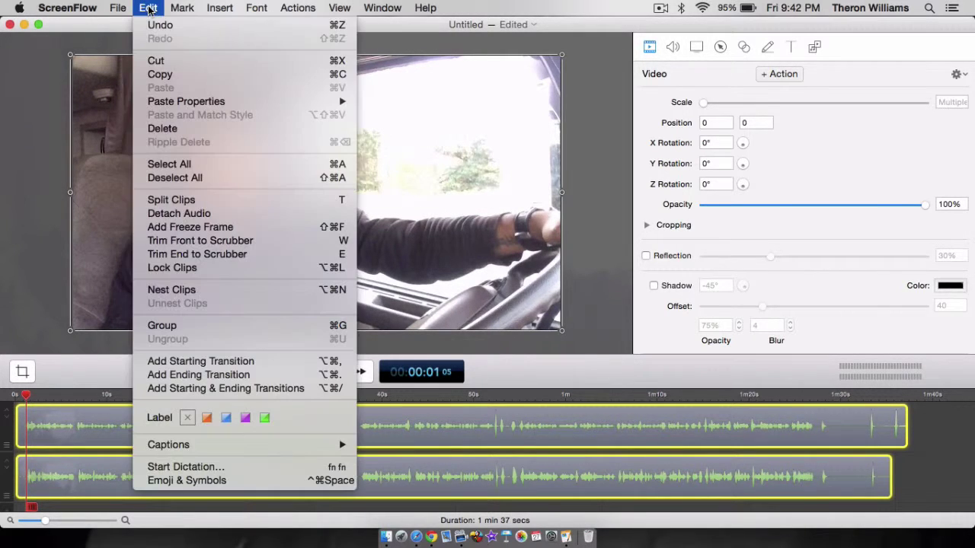
click(187, 200)
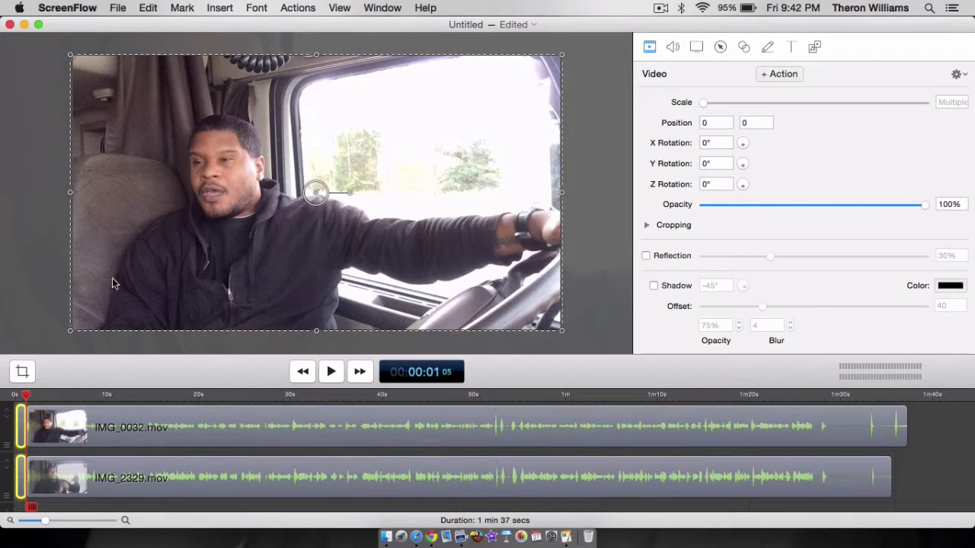
click(150, 9)
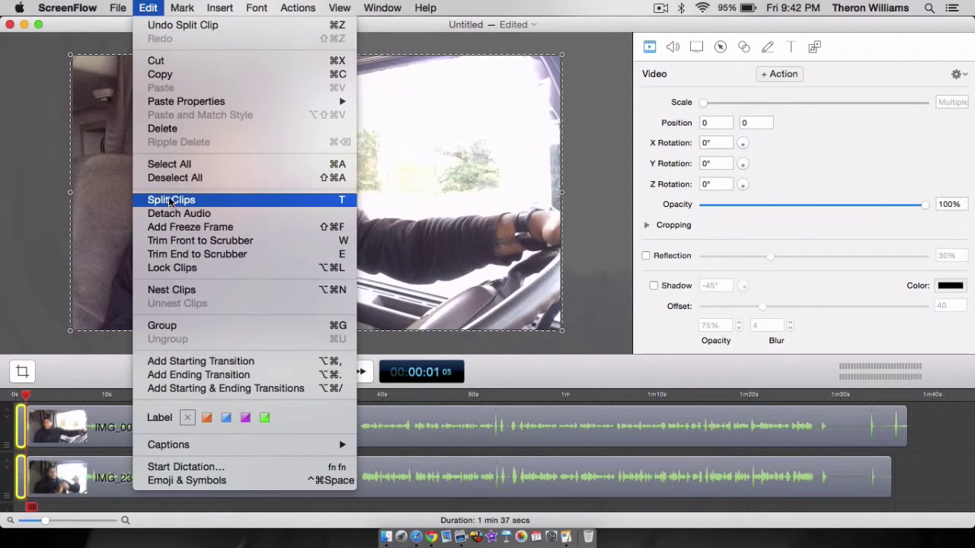
click(164, 128)
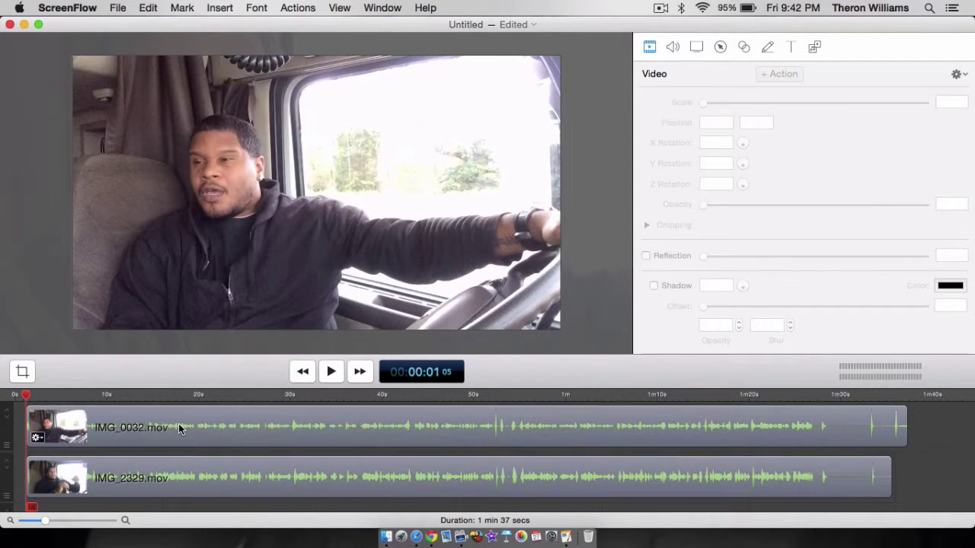
Rewind and replay the synced clips, pausing at 00:00:06:14
click(178, 424)
click(135, 472)
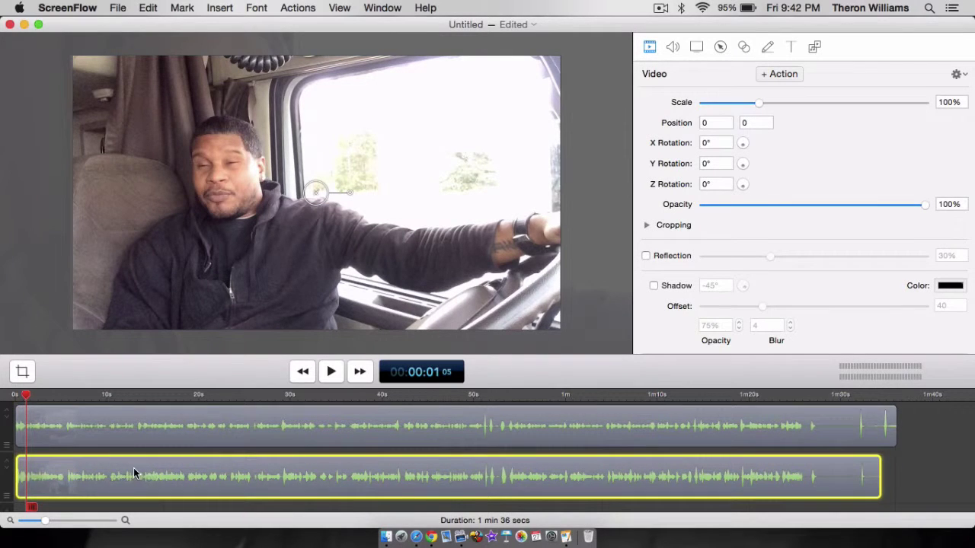
drag(25, 395, 5, 396)
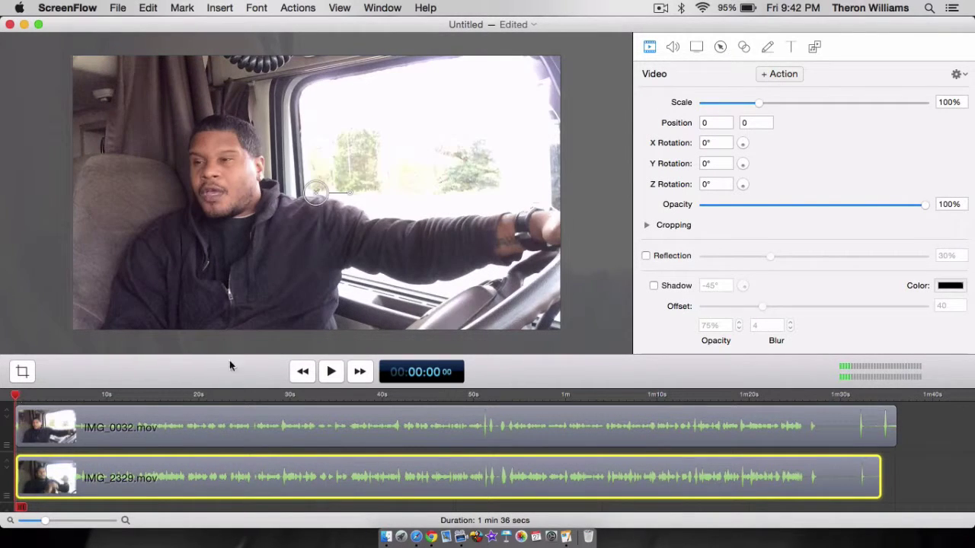
click(335, 376)
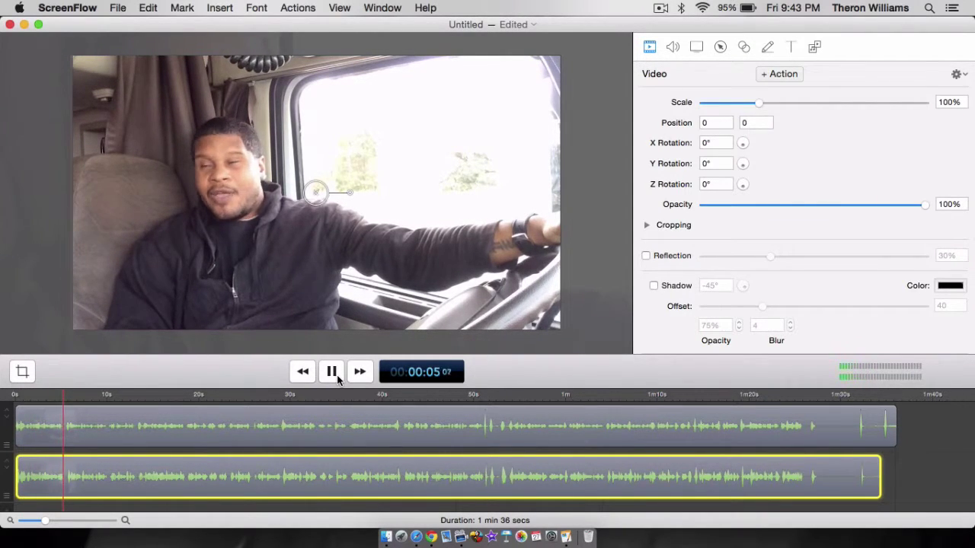
click(338, 379)
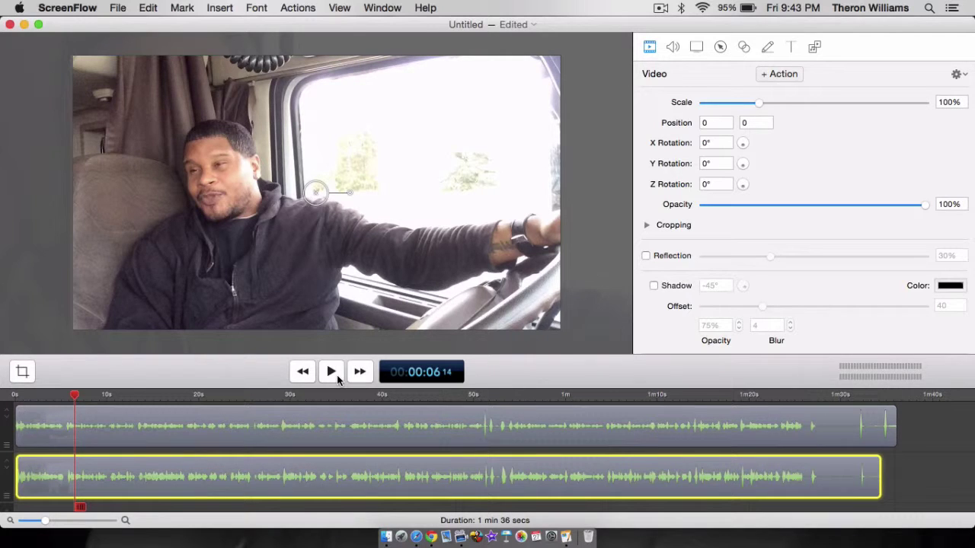
Set the upper clip's Volume to 0 in the Audio inspector, then select the lower clip
click(339, 419)
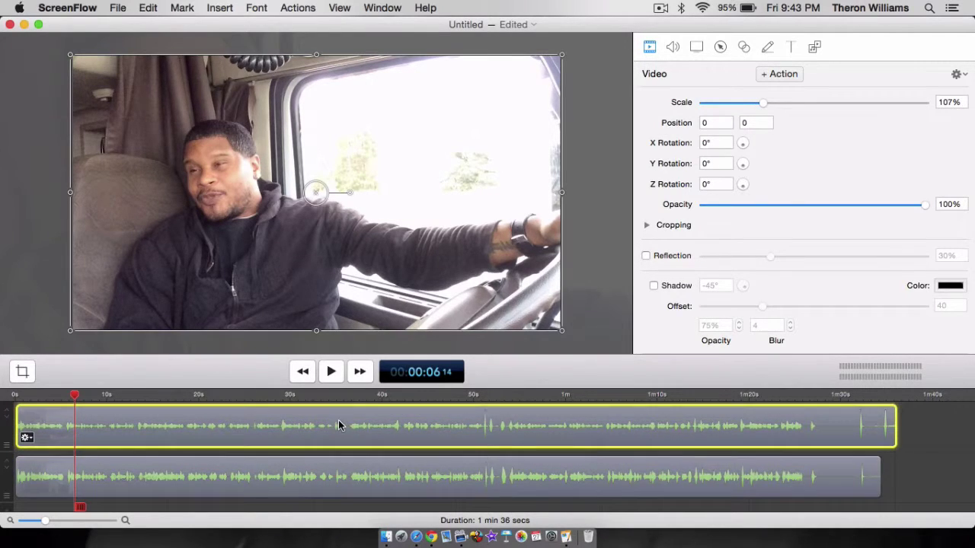
click(673, 48)
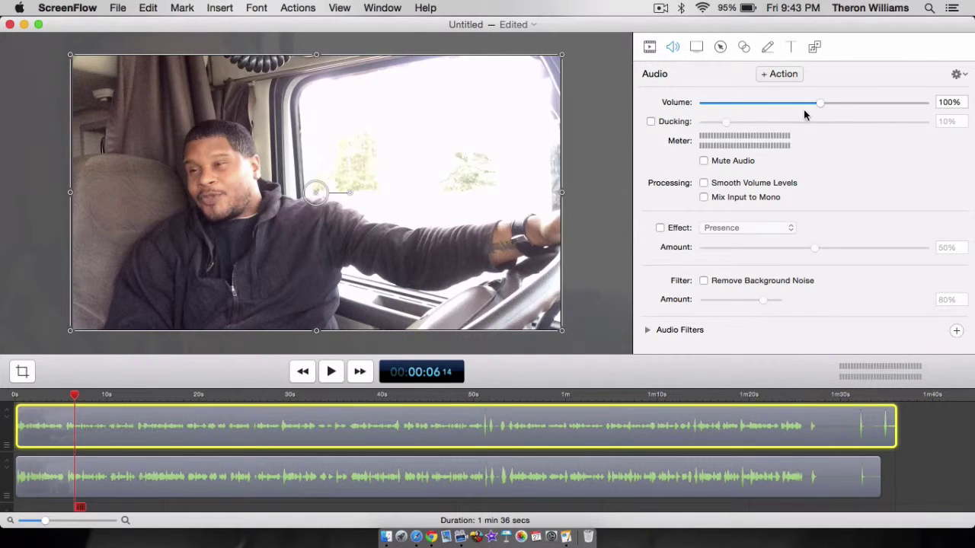
drag(821, 102, 695, 104)
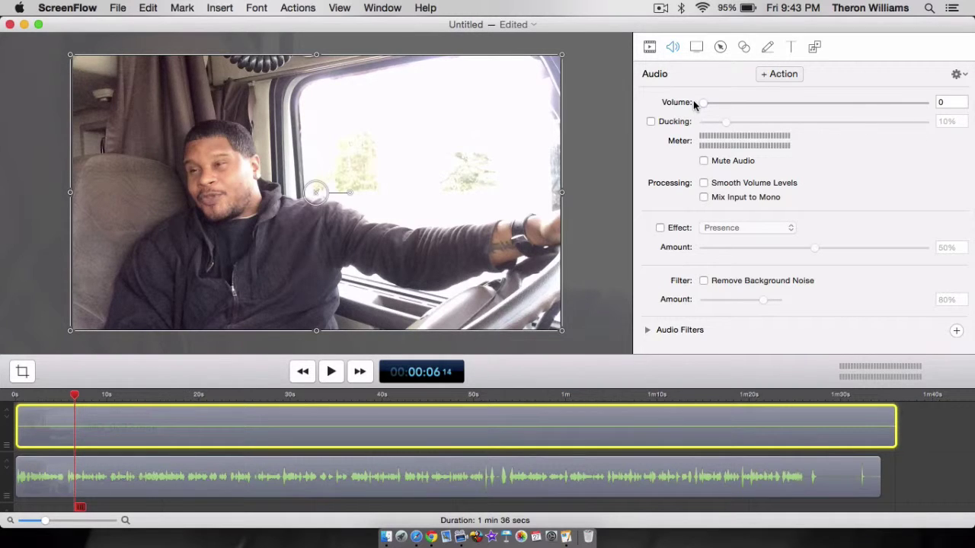
click(577, 476)
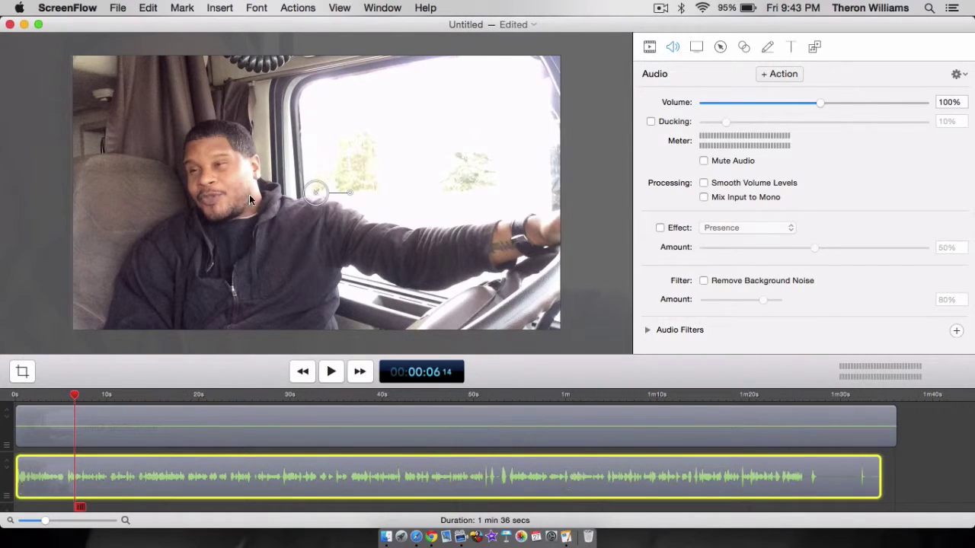
Detach IMG_2329.mov's audio onto its own track and rewind the playhead to 00:00:00
click(150, 9)
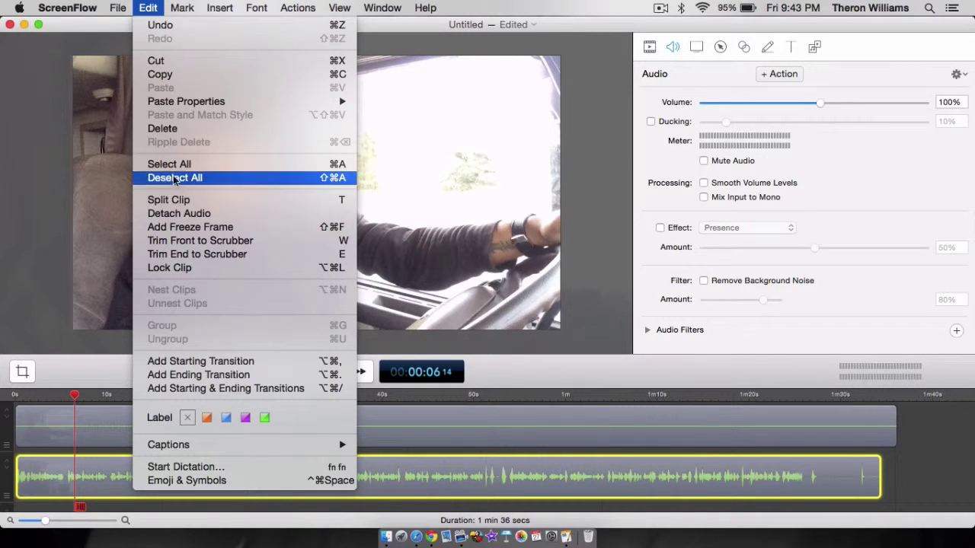
click(175, 213)
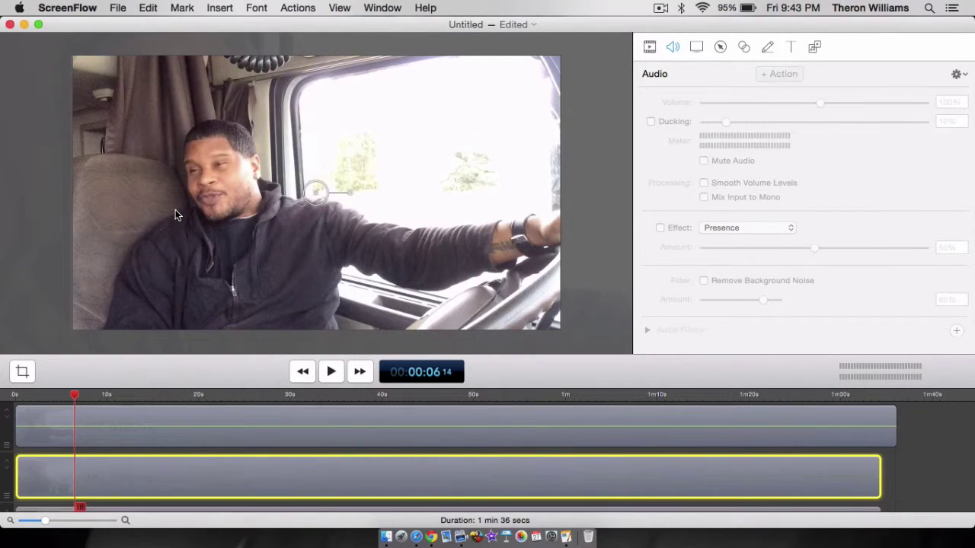
scroll(939, 508, down, 3)
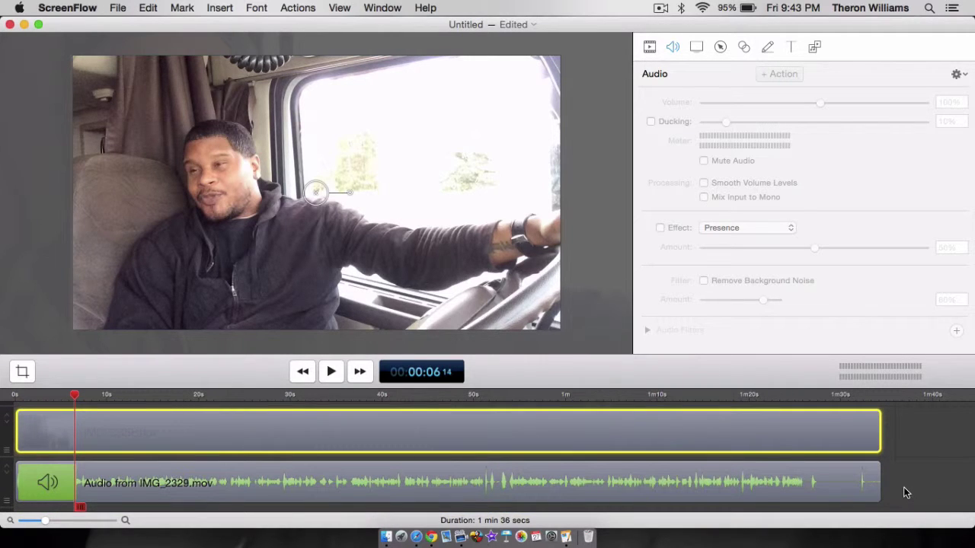
scroll(905, 493, up, 4)
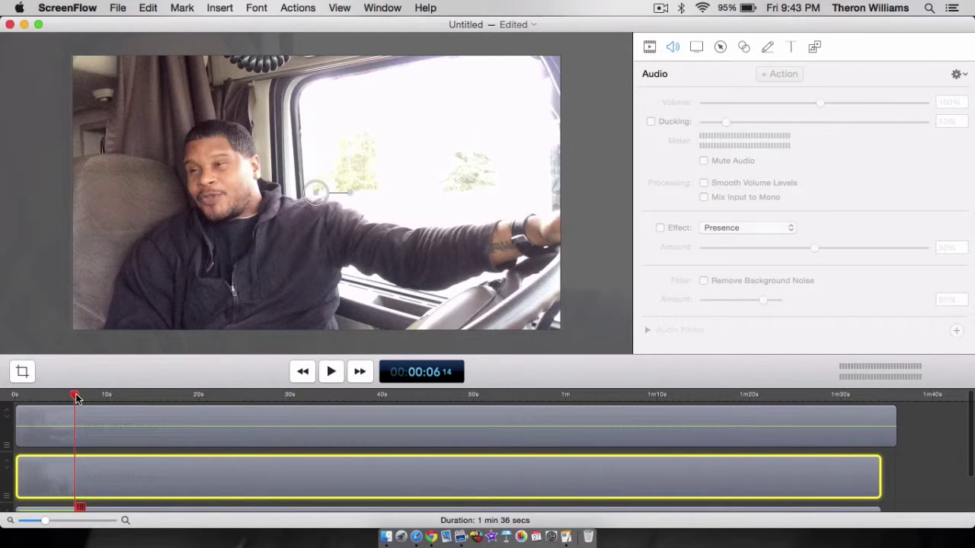
drag(76, 397, 15, 396)
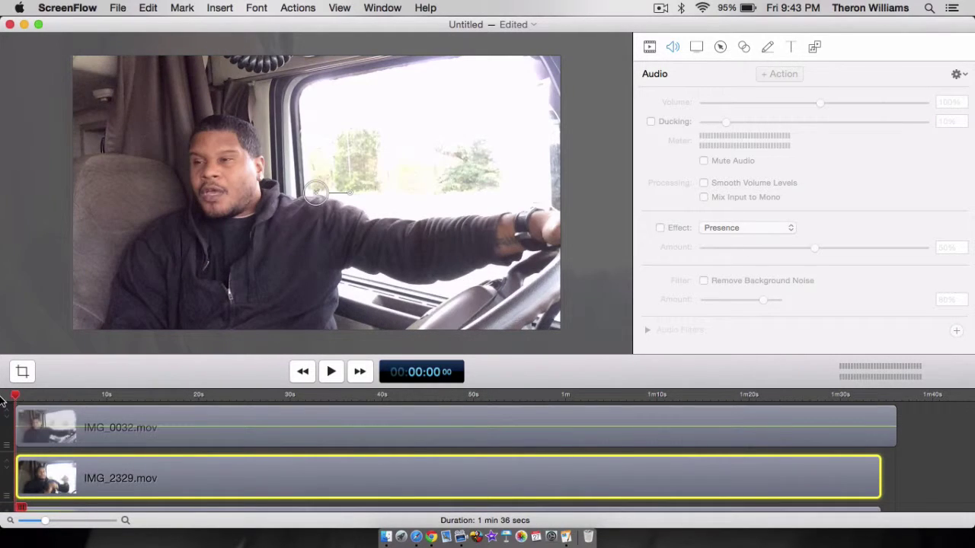
Trim a sliver off the start of IMG_0032.mov on the top track
click(332, 371)
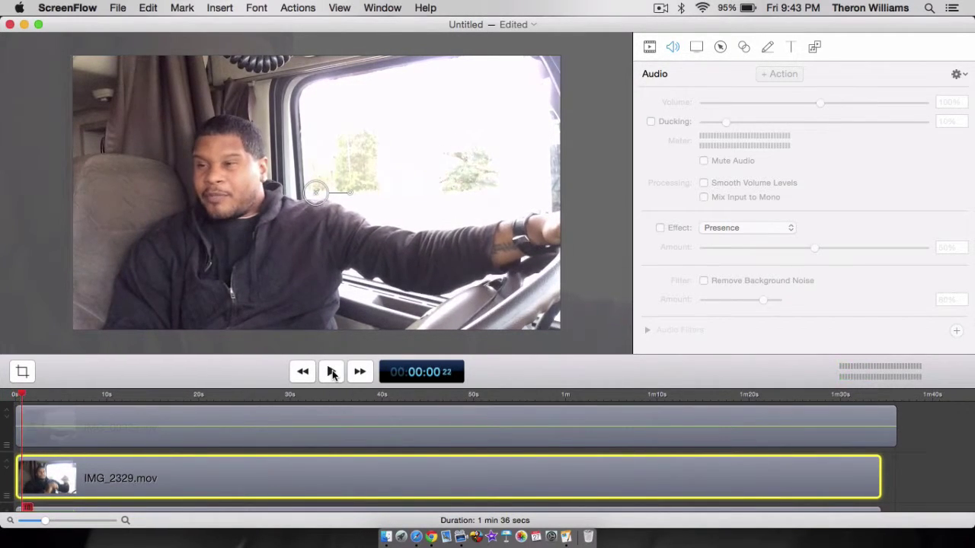
key(space)
click(21, 412)
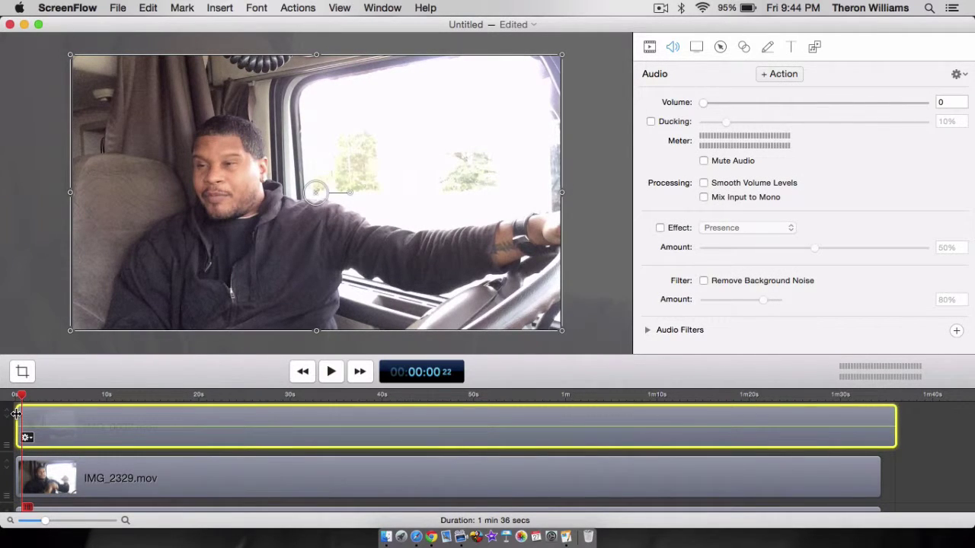
drag(16, 413, 23, 414)
click(6, 398)
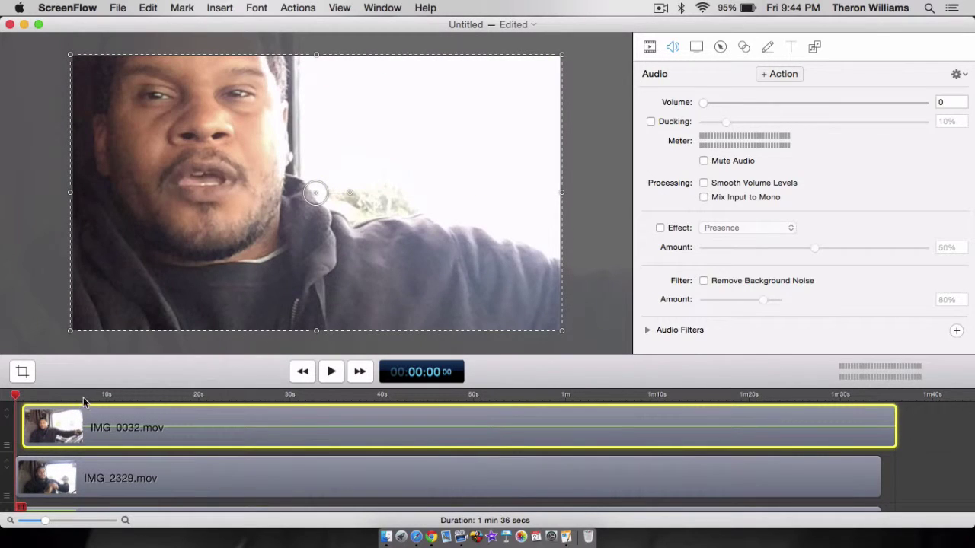
Play from the start and pause at the first head turn, 00:00:05:15
mouse_move(103, 440)
click(333, 372)
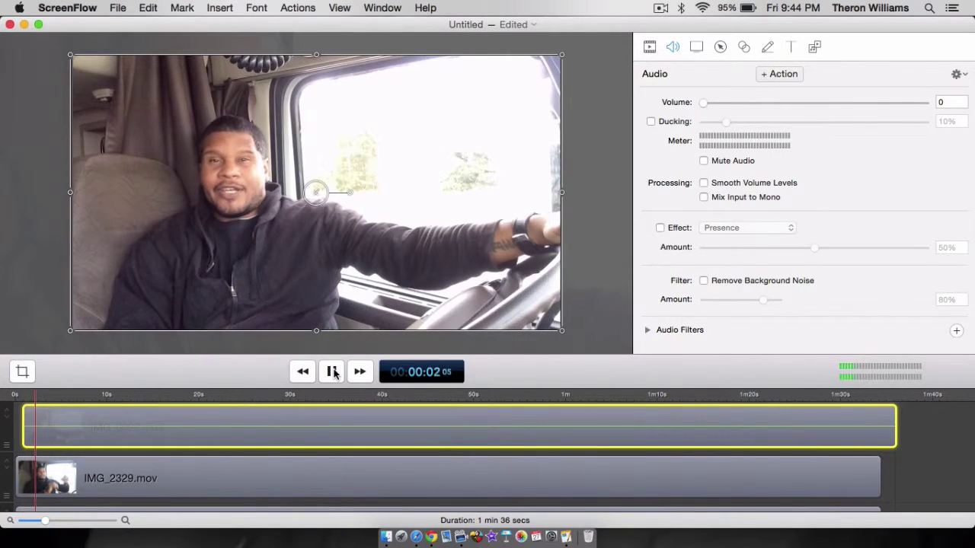
click(333, 371)
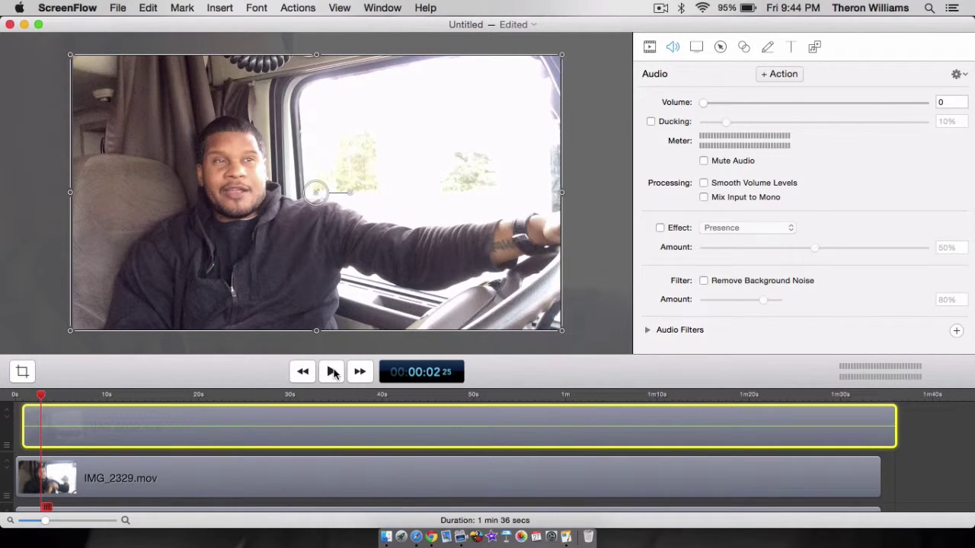
click(333, 372)
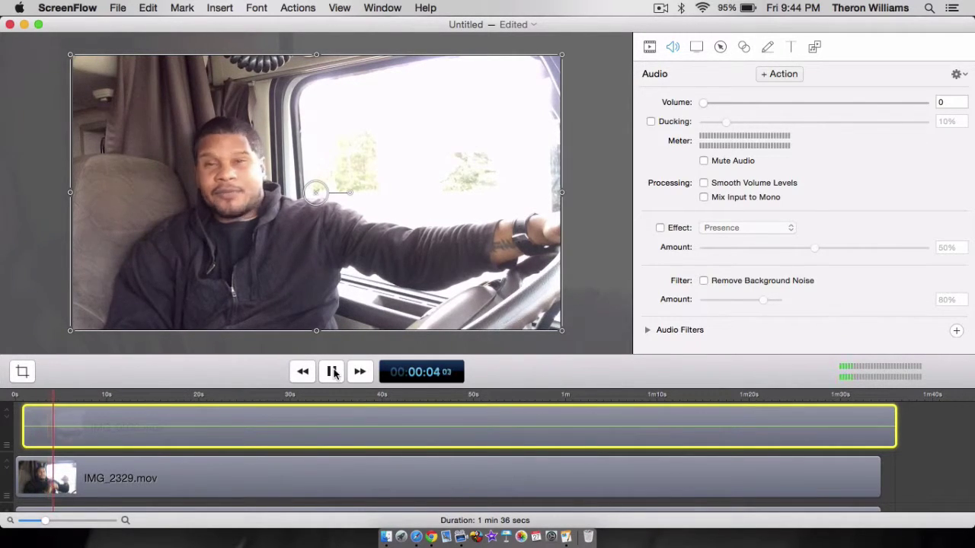
click(333, 372)
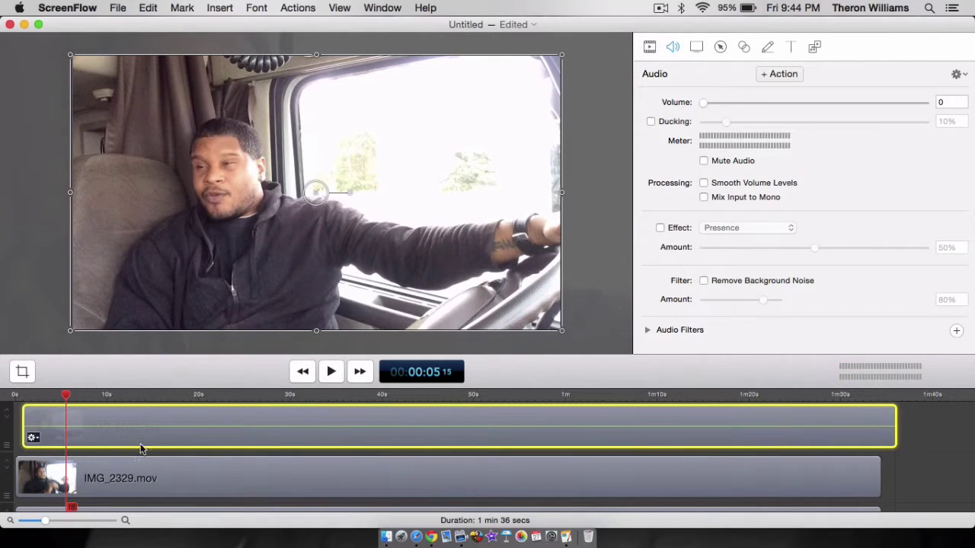
Split IMG_0032.mov at 00:00:05:15 and trim the remainder to start at 00:00:08:20
click(149, 9)
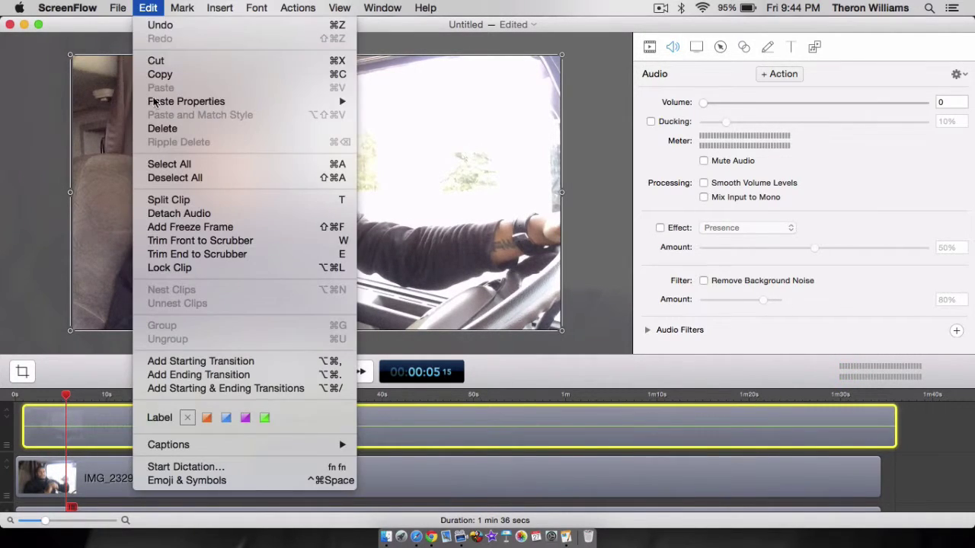
click(169, 199)
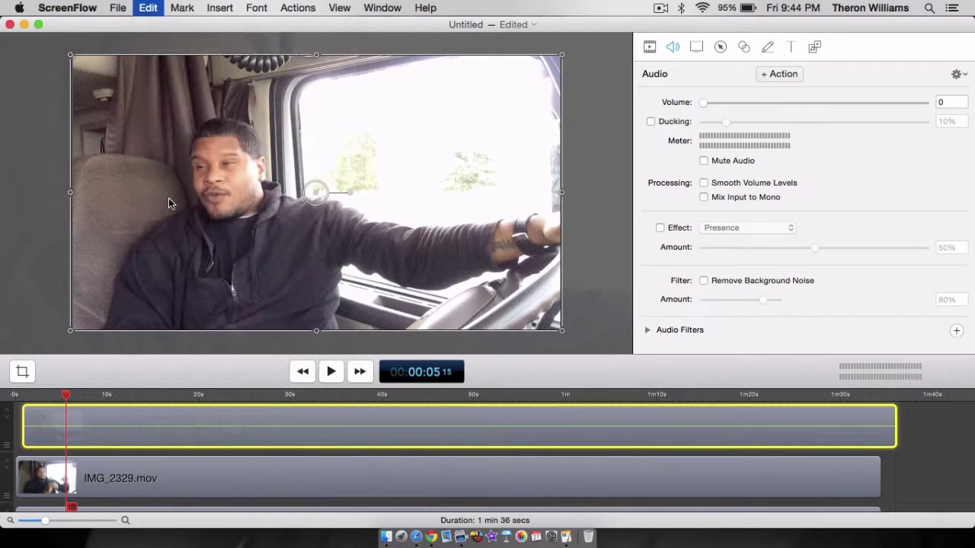
click(333, 372)
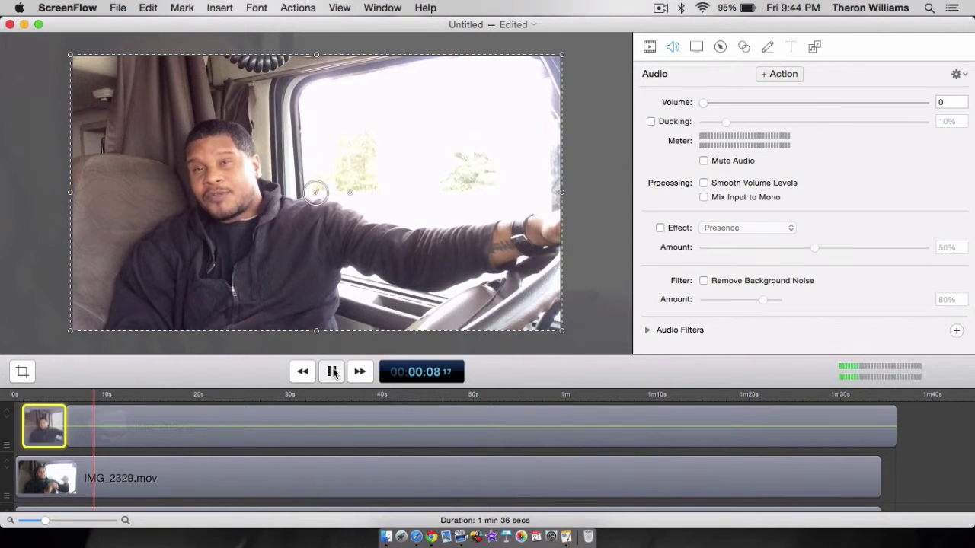
click(332, 371)
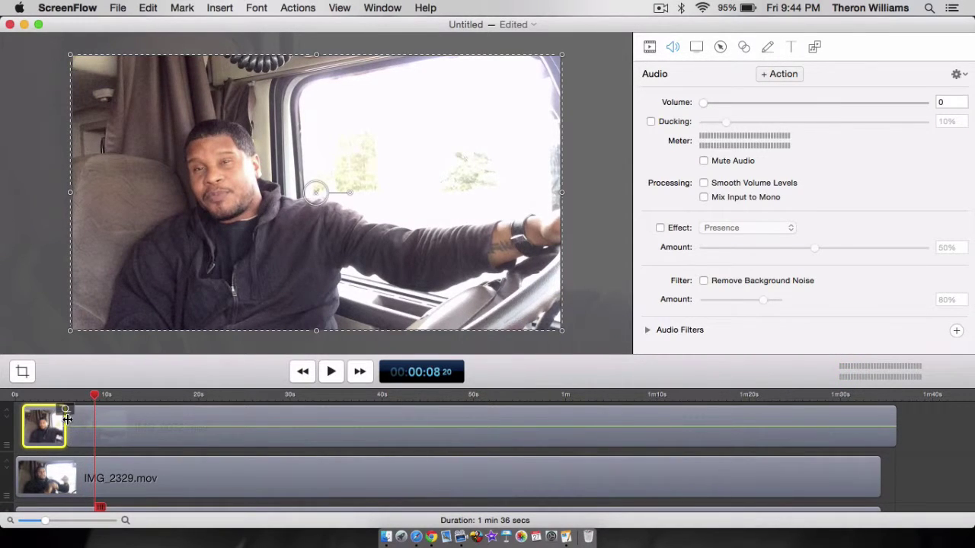
drag(66, 419, 92, 420)
click(17, 397)
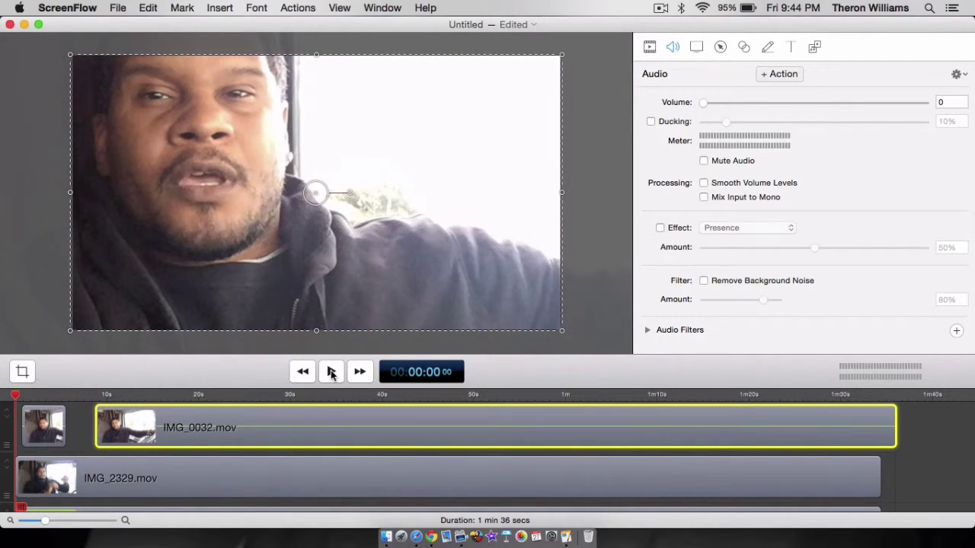
Play the new cut, pause near 00:00:17, and set the playhead back to about 00:00:15
click(331, 371)
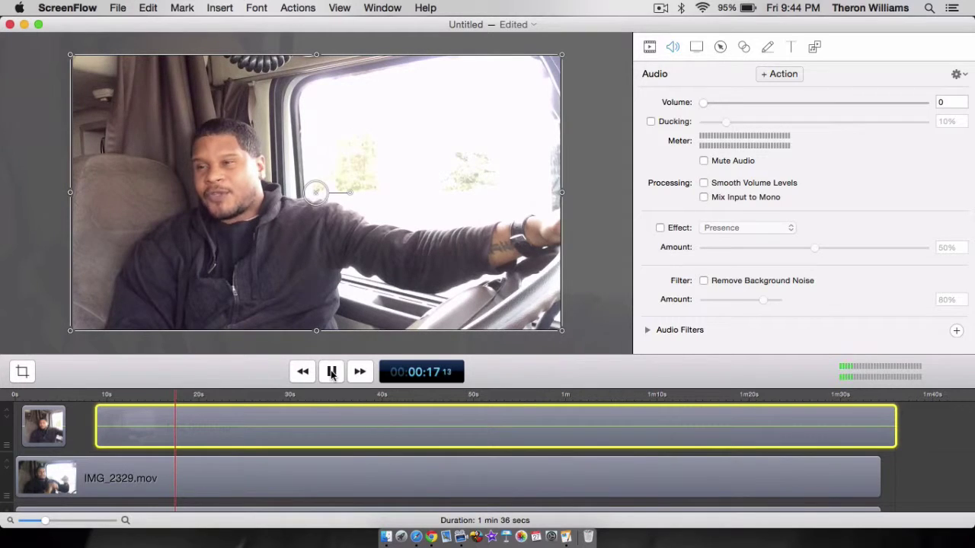
click(331, 371)
click(179, 397)
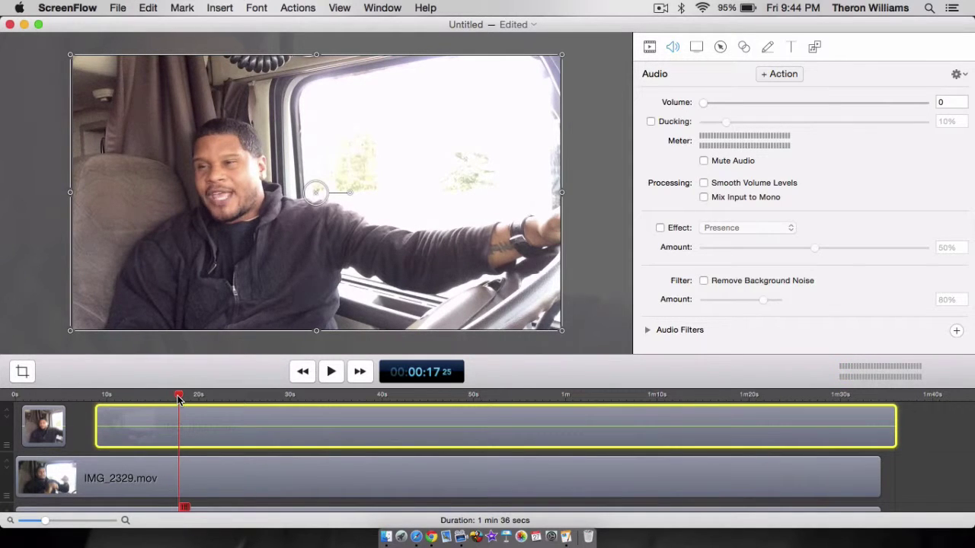
drag(179, 397, 130, 397)
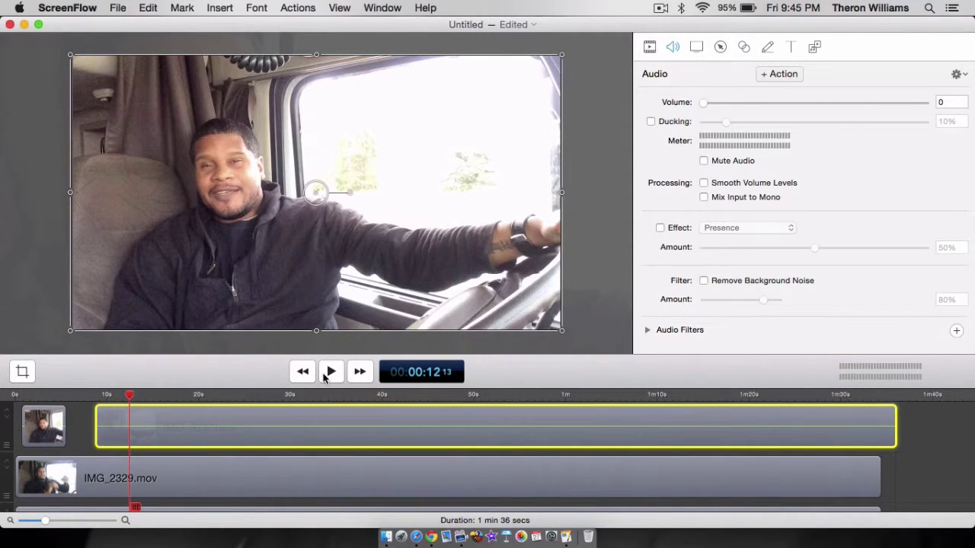